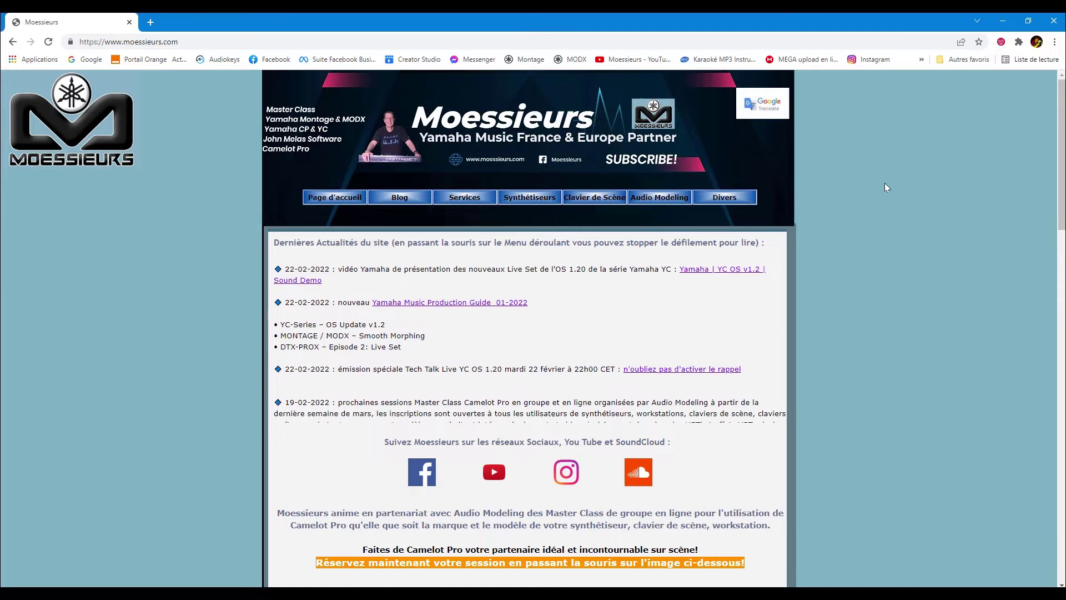
# - Scroll down moessieurs.com and through the recent posts on the Moessieurs Facebook page
pyautogui.scroll(-5, 884, 182)
pyautogui.scroll(-10, 885, 184)
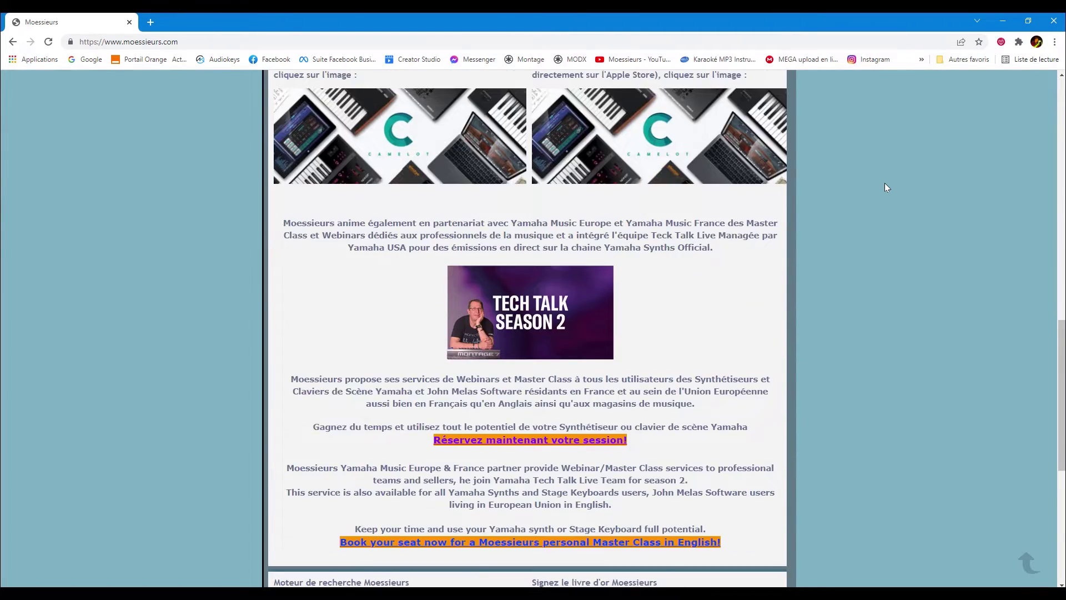
pyautogui.scroll(-1, 885, 187)
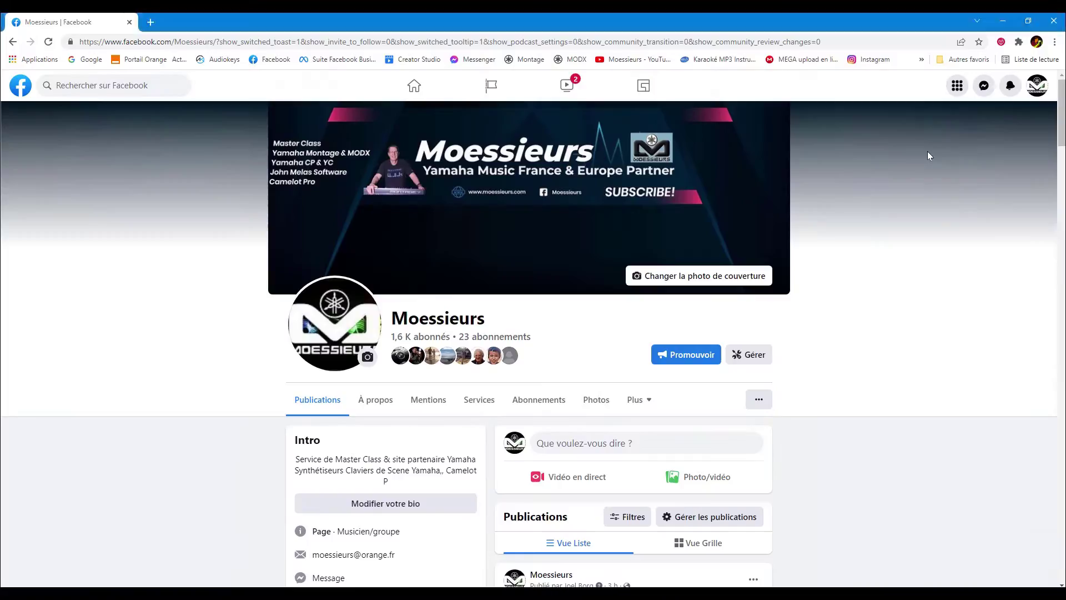
pyautogui.scroll(-5, 927, 153)
pyautogui.scroll(-4, 929, 156)
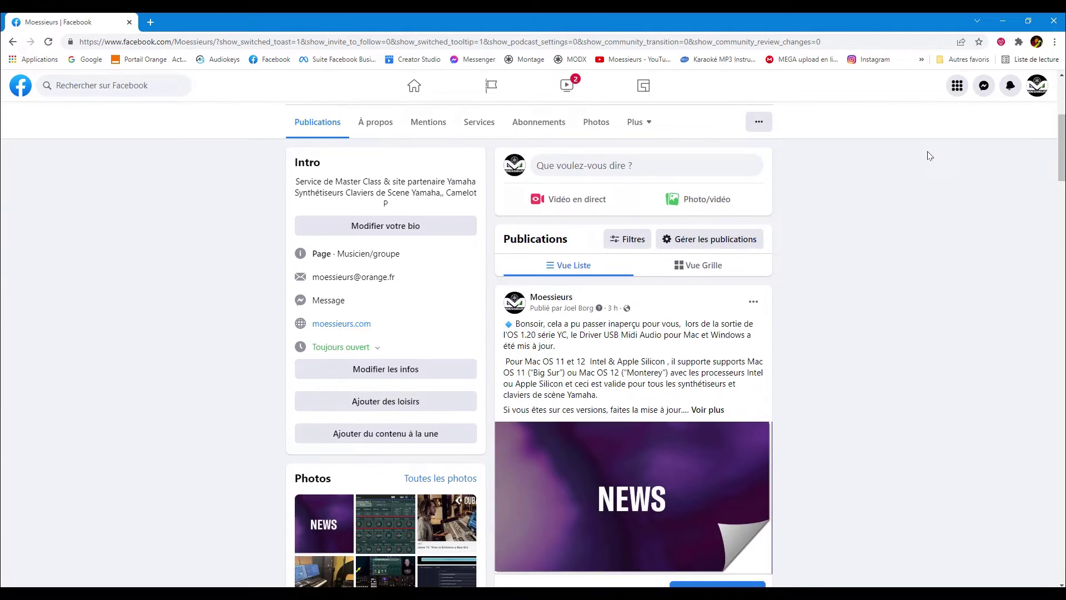
pyautogui.scroll(-10, 930, 156)
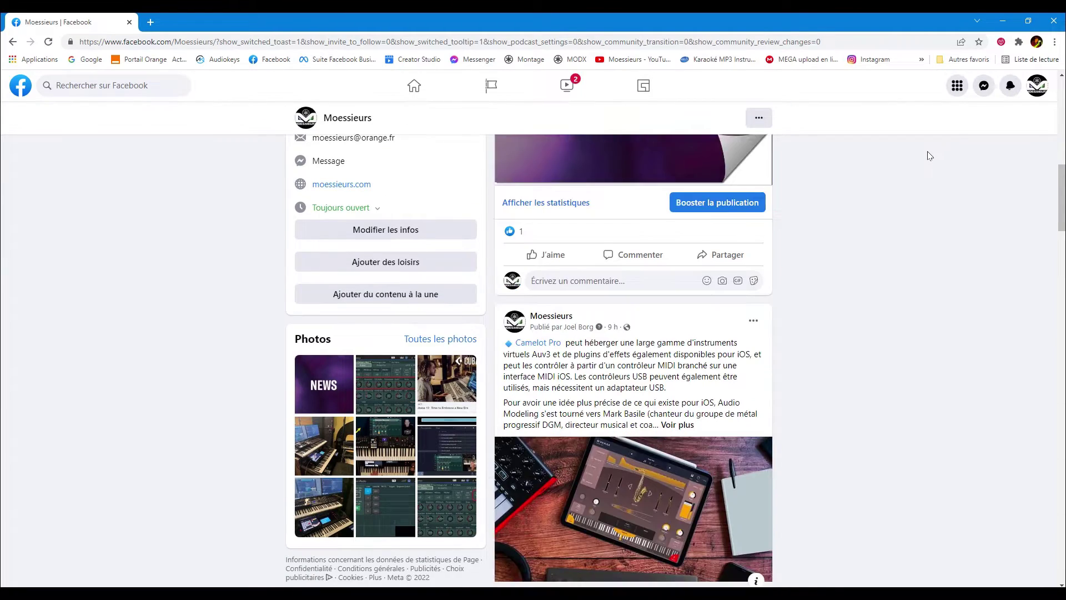
pyautogui.scroll(-5, 930, 155)
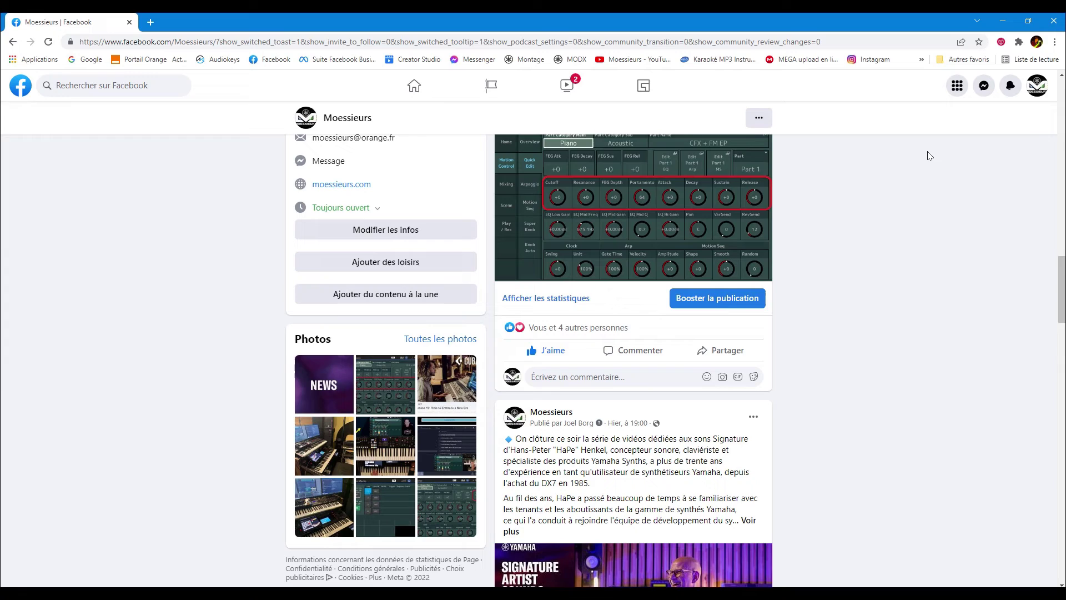
pyautogui.scroll(-12, 930, 156)
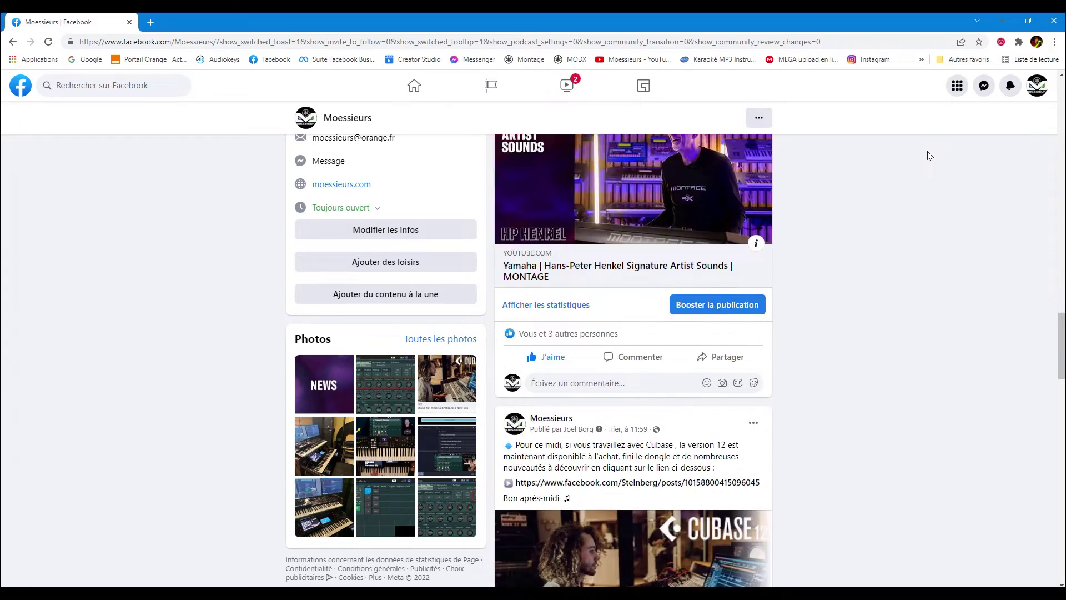
pyautogui.scroll(-5, 929, 156)
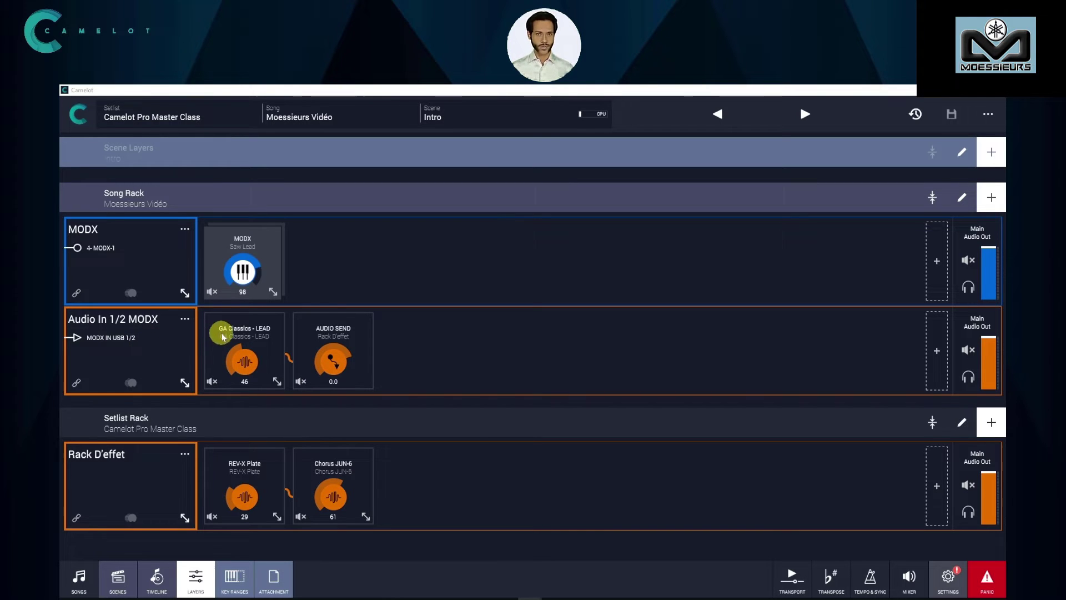
# - Turn the GA Classics LEAD amp's MASTER knob to about 7.7, then close its editor
pyautogui.click(237, 332)
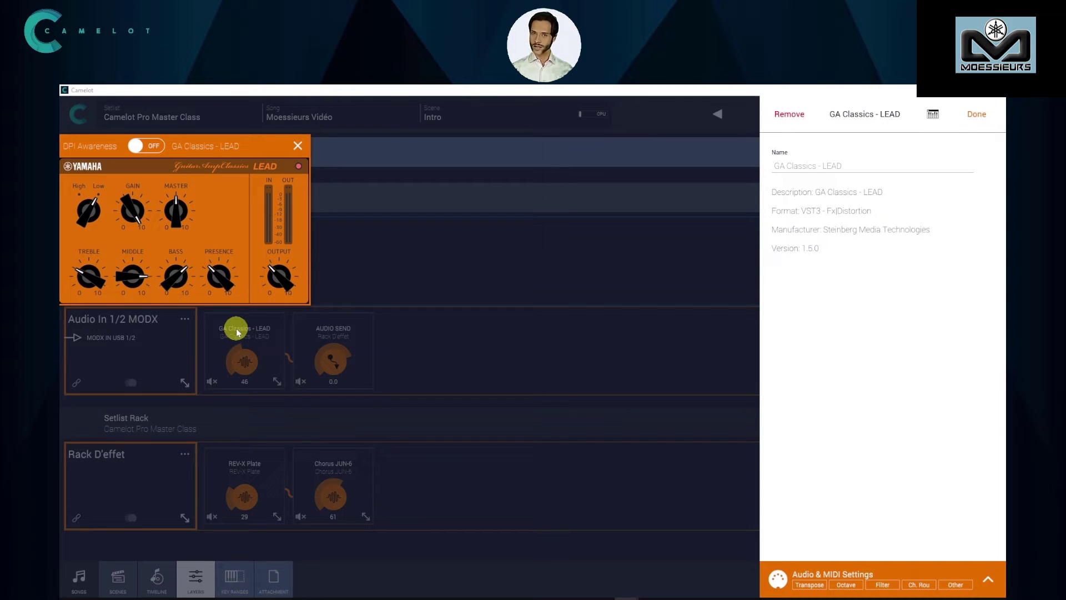
pyautogui.moveTo(175, 222); pyautogui.dragTo(180, 214)
pyautogui.click(297, 145)
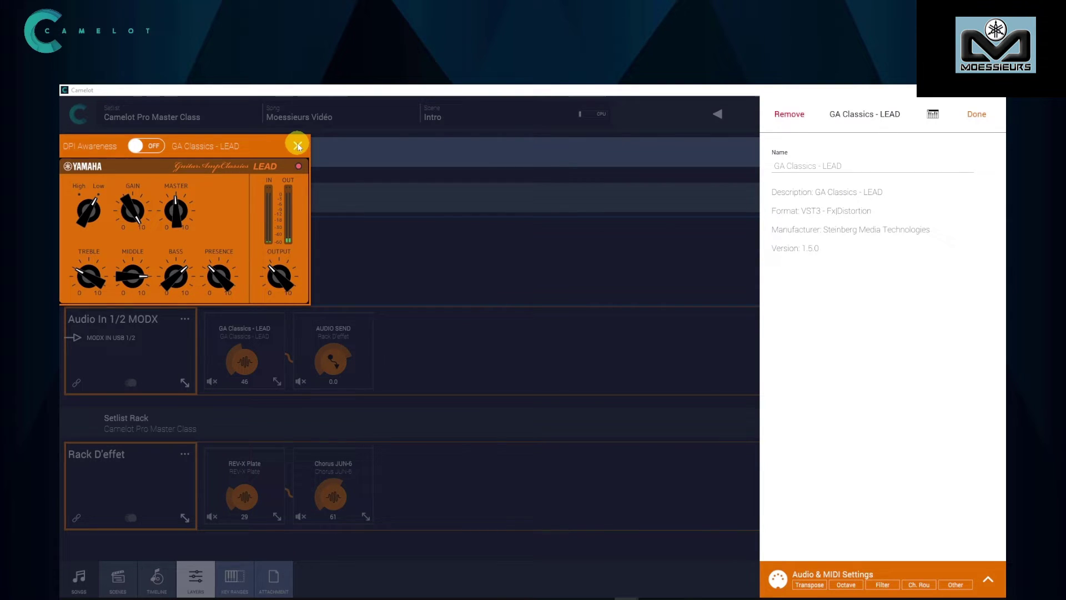
pyautogui.click(297, 146)
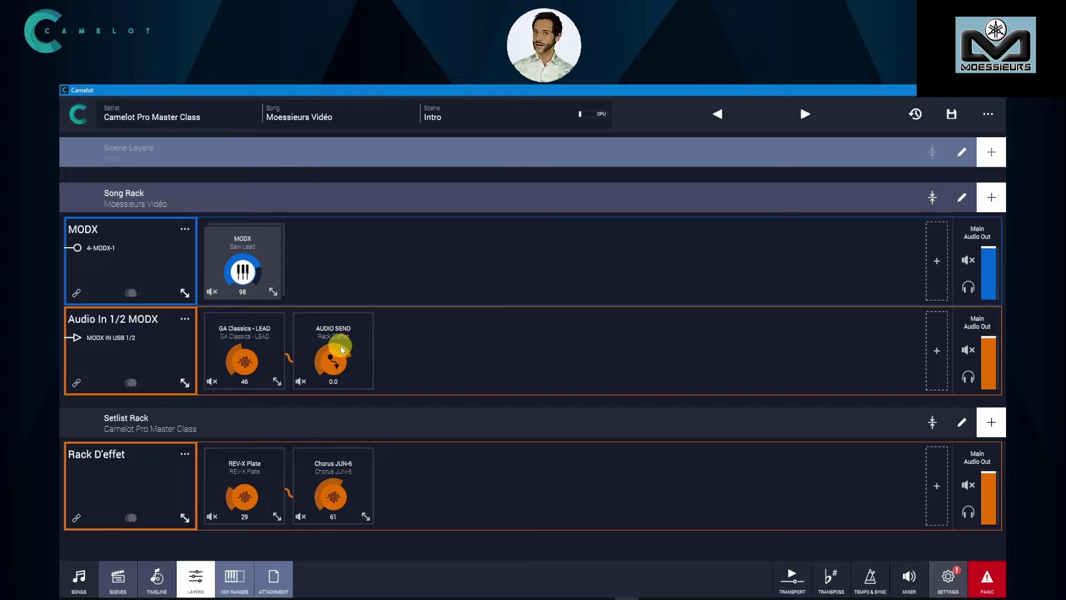
pyautogui.click(245, 467)
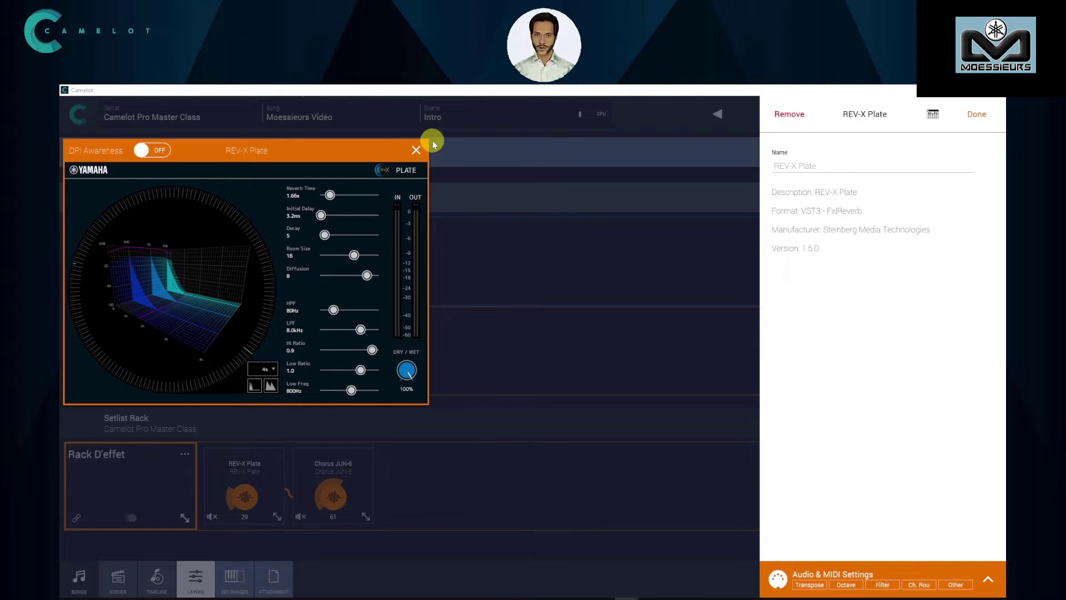
pyautogui.click(416, 151)
pyautogui.click(481, 215)
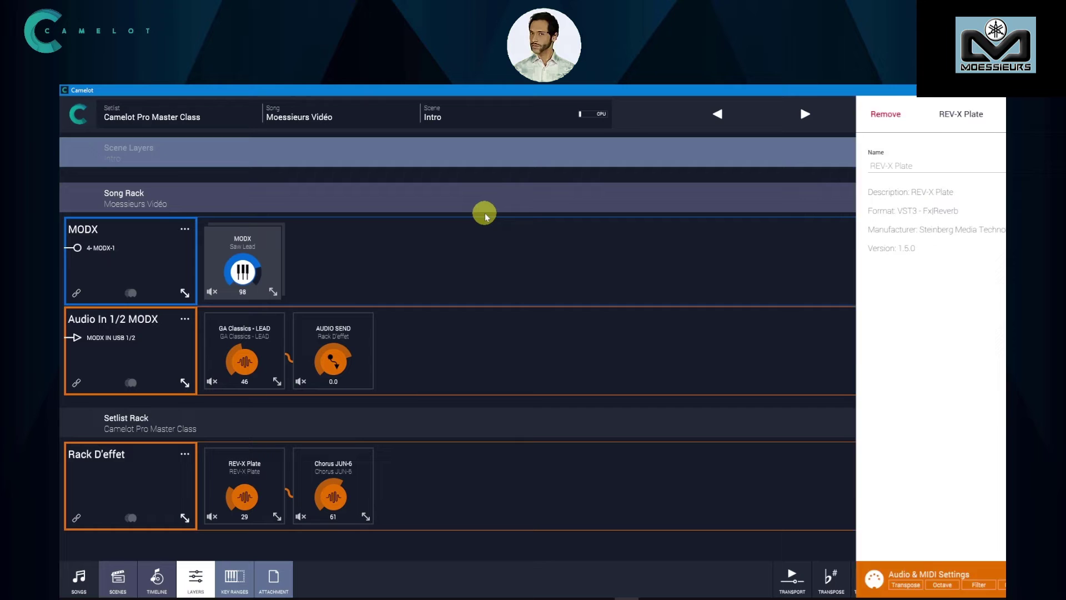
pyautogui.click(348, 468)
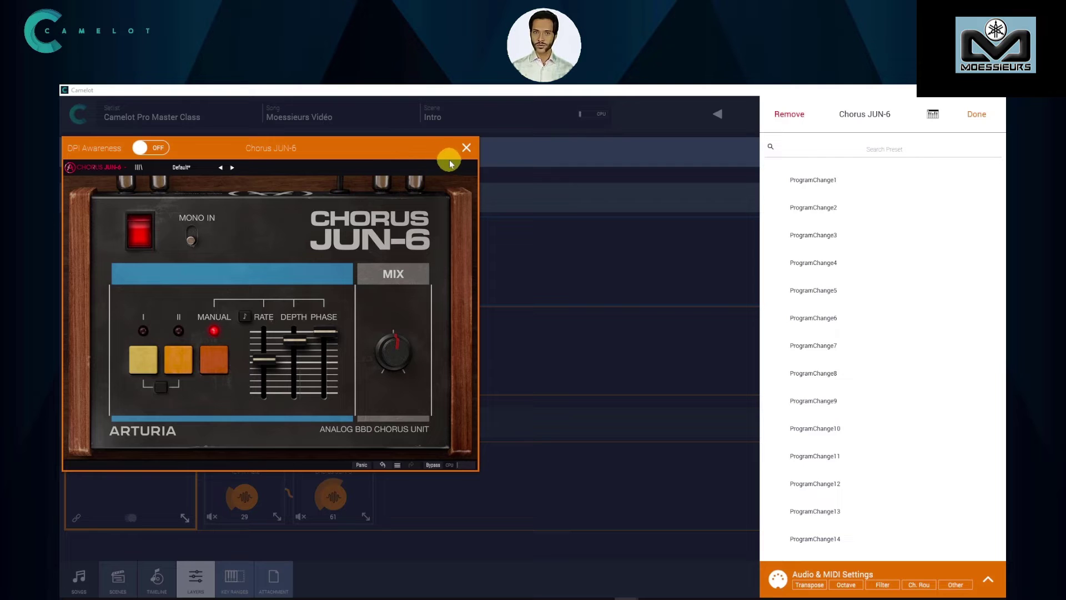
pyautogui.click(467, 148)
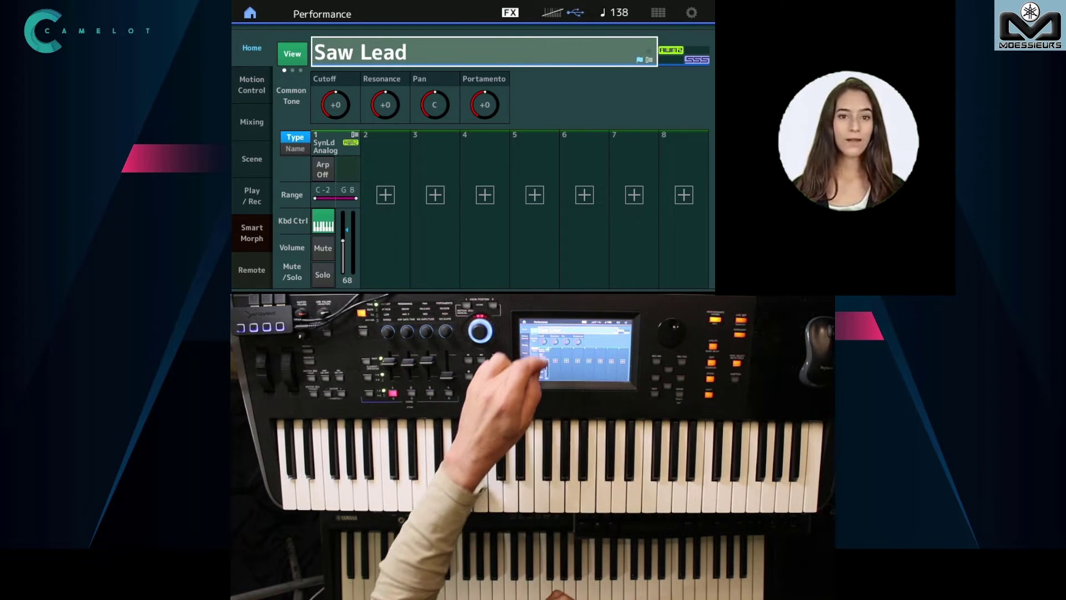
# - Open Saw Lead Part 1's effect routing, toggling Insert A and B on, then Insert A off
pyautogui.click(335, 167)
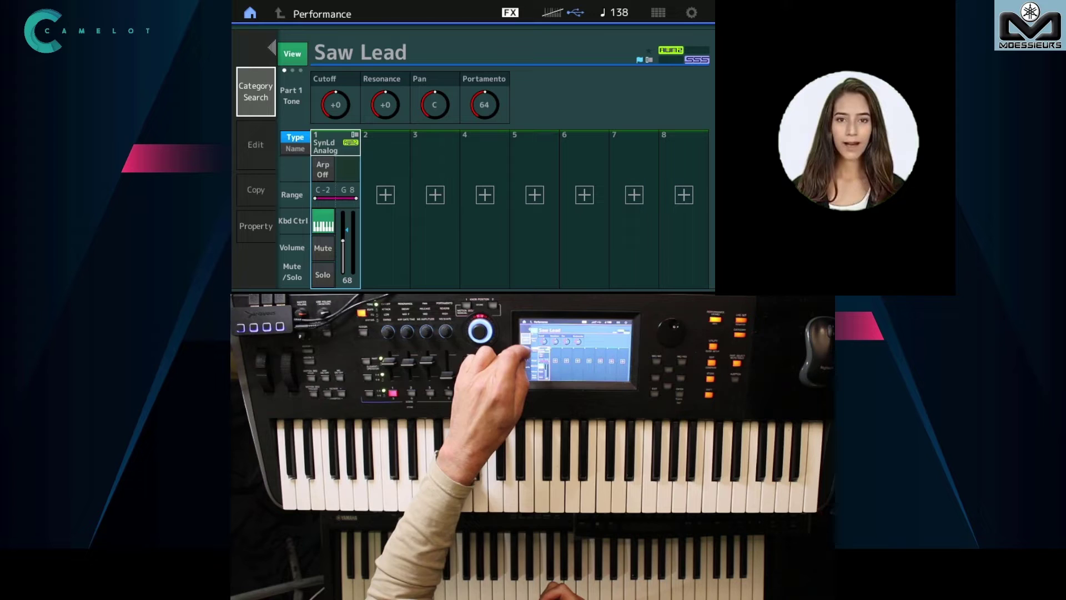
pyautogui.click(255, 144)
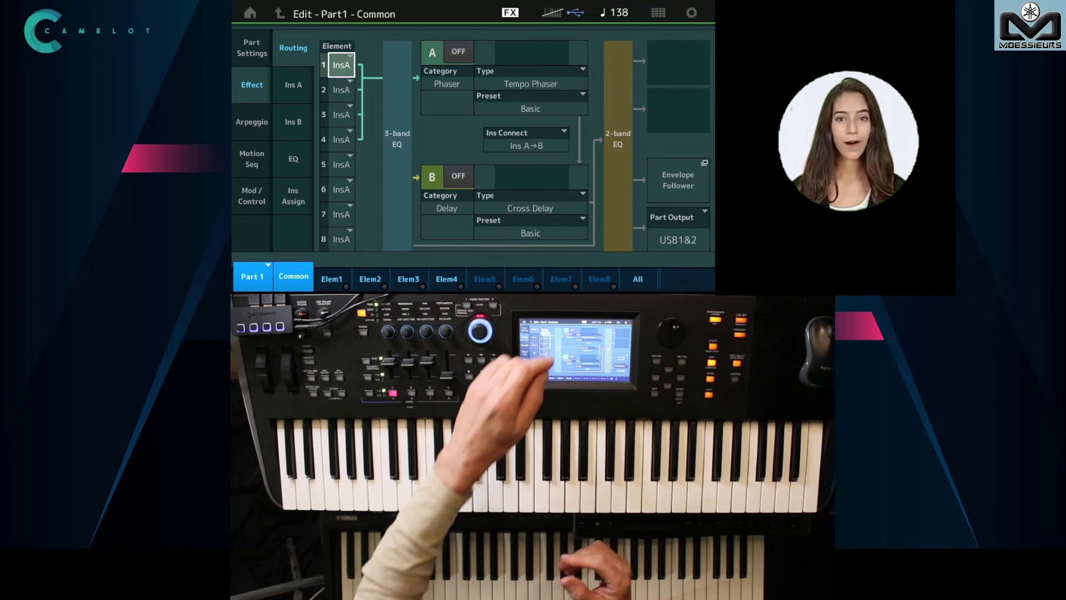
pyautogui.click(458, 51)
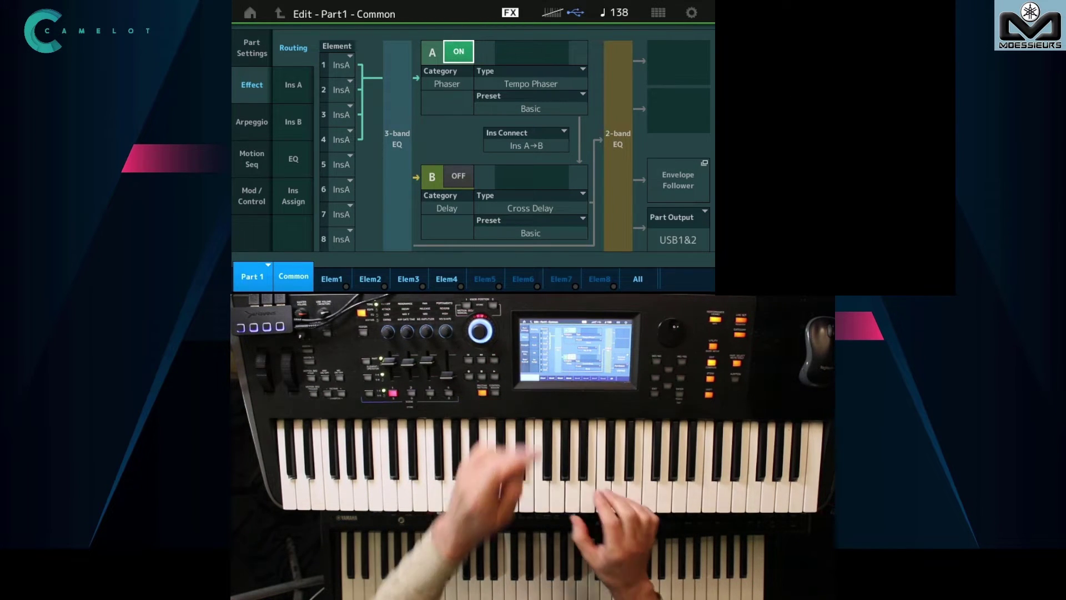
pyautogui.click(458, 176)
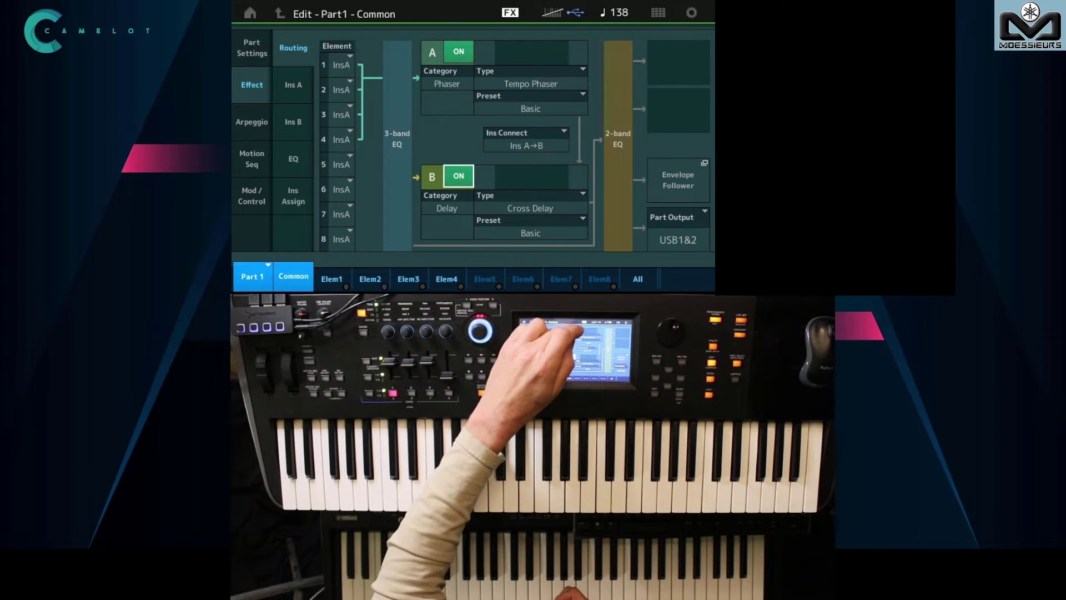
pyautogui.click(458, 51)
# - Switch Insert B back off and set Part 1's Part Output to USB1&2
pyautogui.click(458, 175)
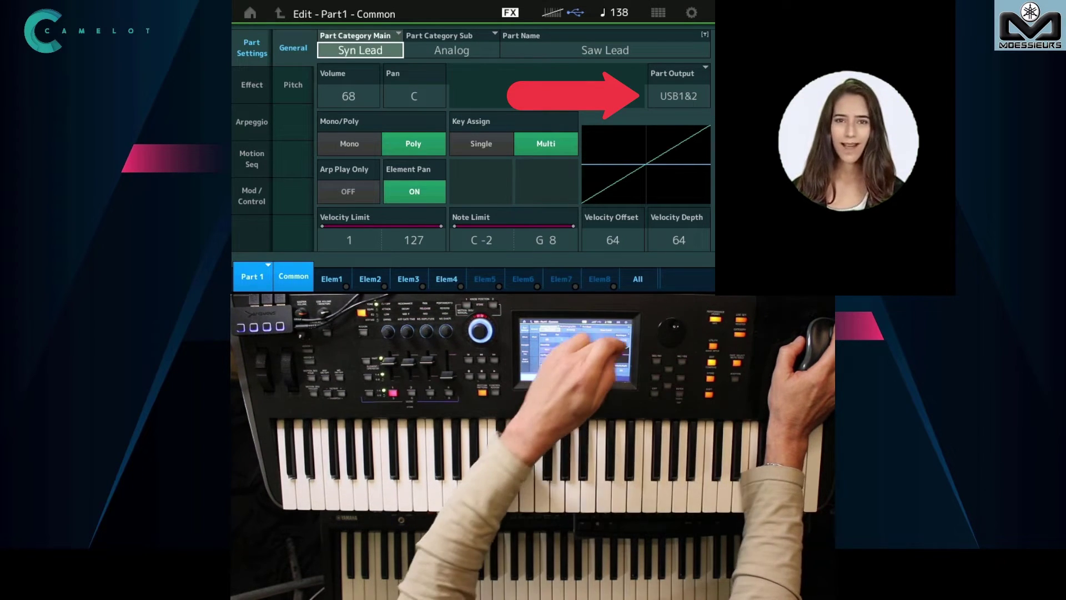
pyautogui.click(678, 95)
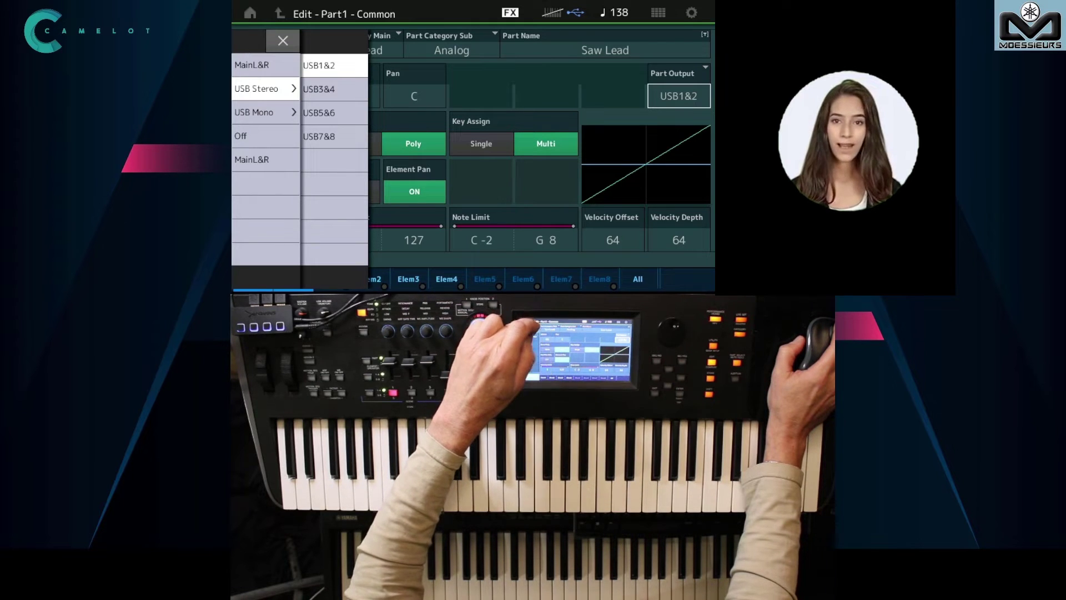
pyautogui.click(283, 40)
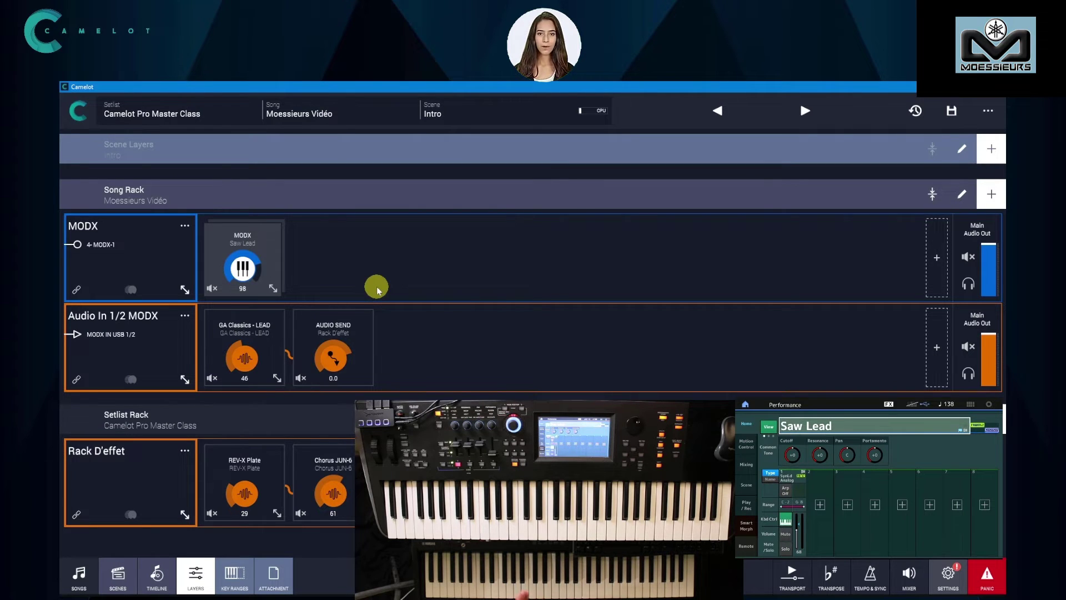
# - Verify the Main Audio Out uses Main L + R, then return to the Audio settings
pyautogui.click(953, 582)
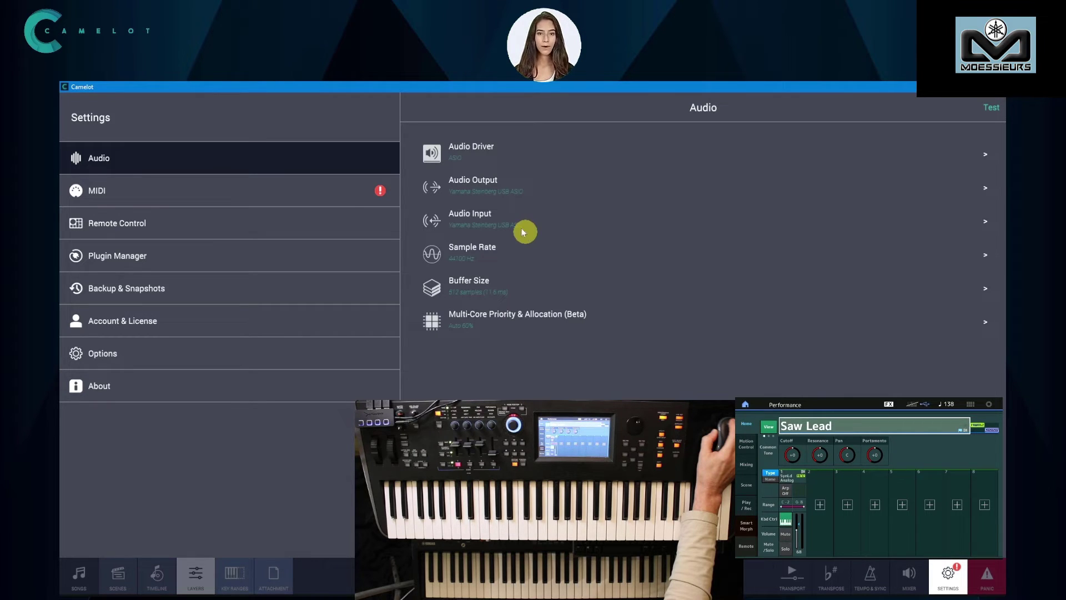
pyautogui.click(488, 192)
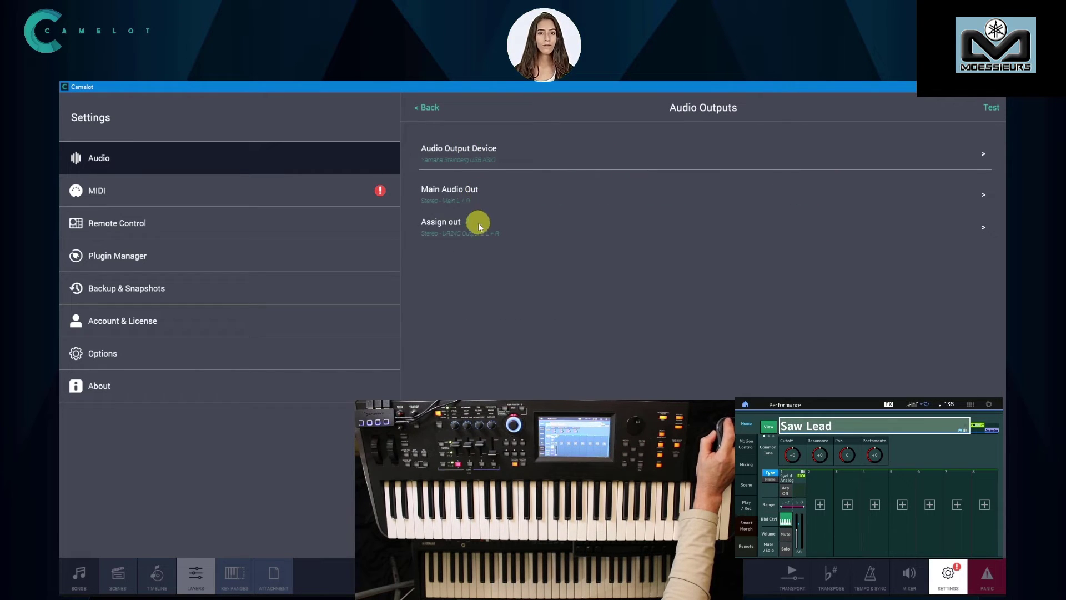
pyautogui.click(475, 204)
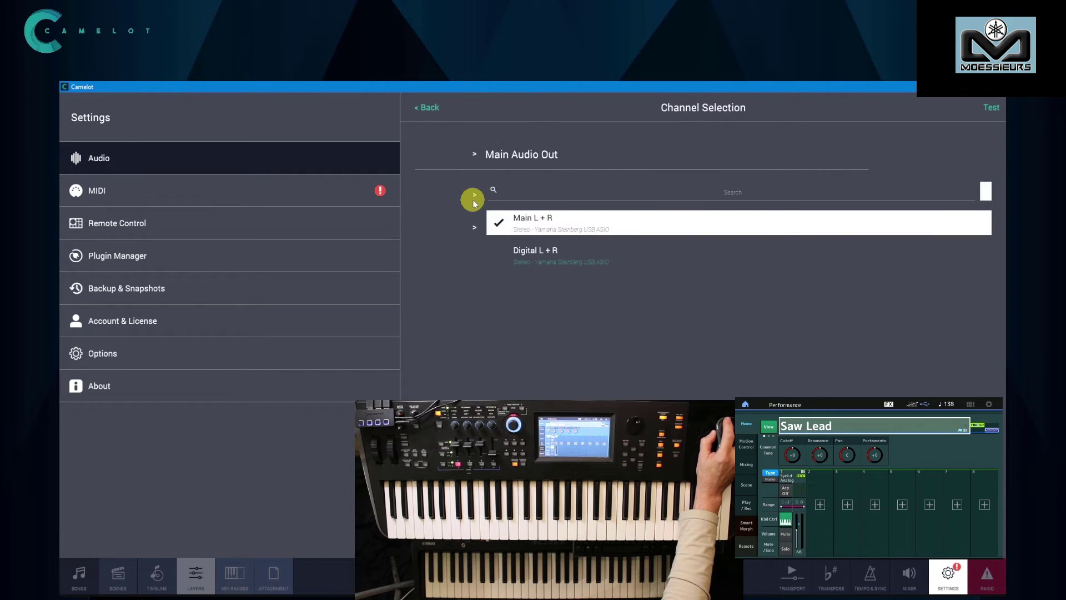
pyautogui.click(427, 108)
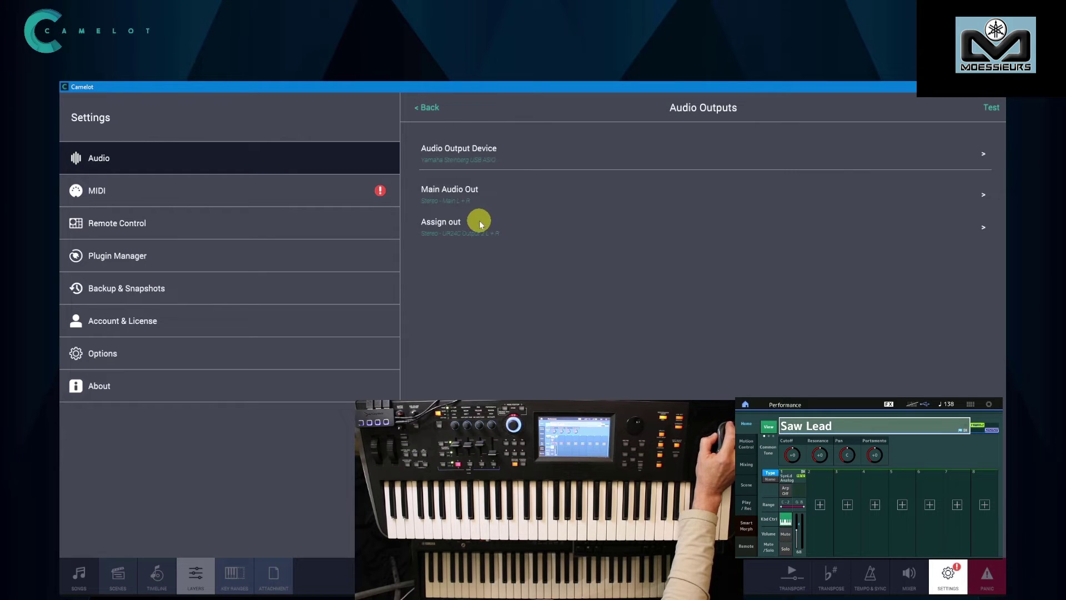
pyautogui.click(428, 107)
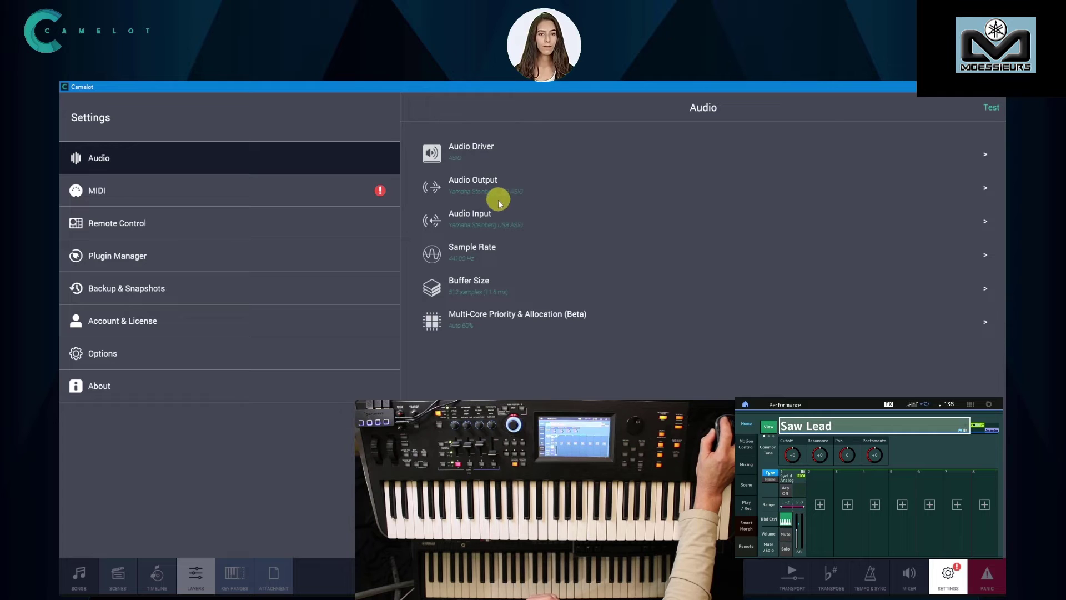
# - Check which channels feed the MODX IN USB 1/2 input
pyautogui.click(493, 220)
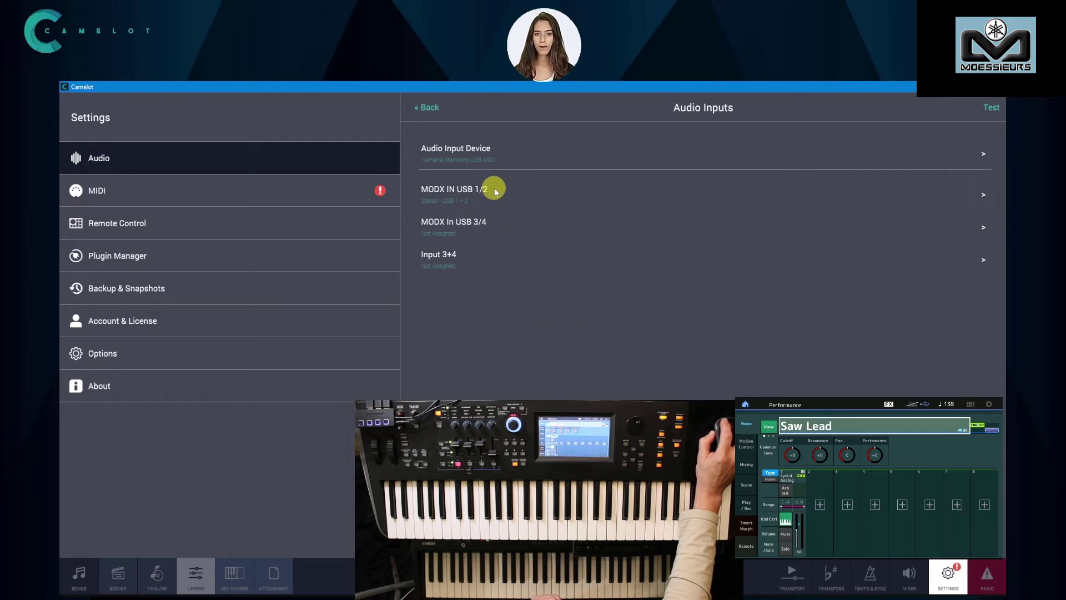
pyautogui.click(494, 192)
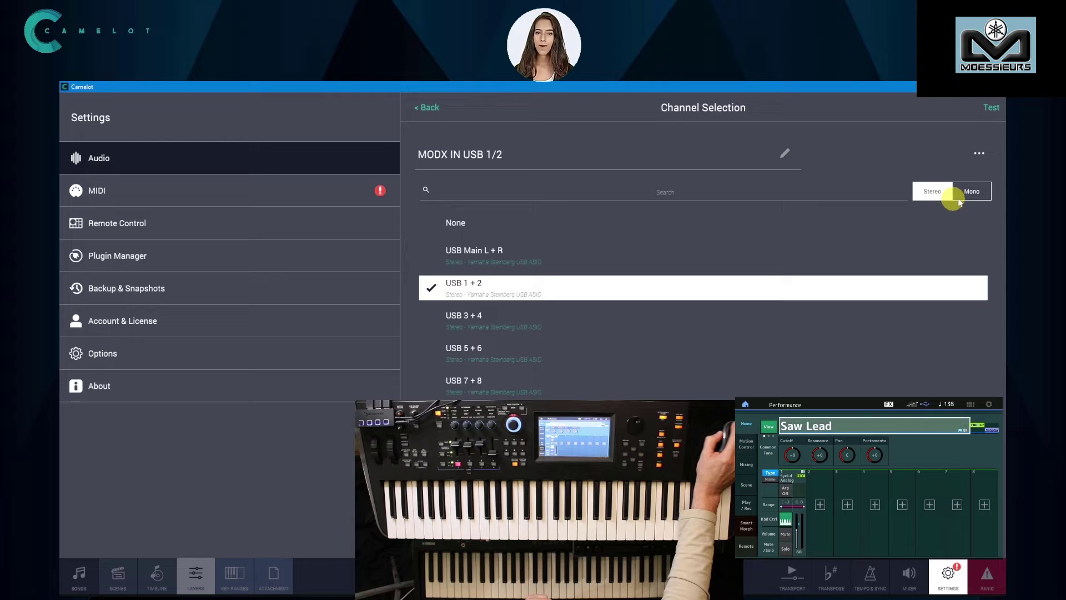
pyautogui.click(428, 113)
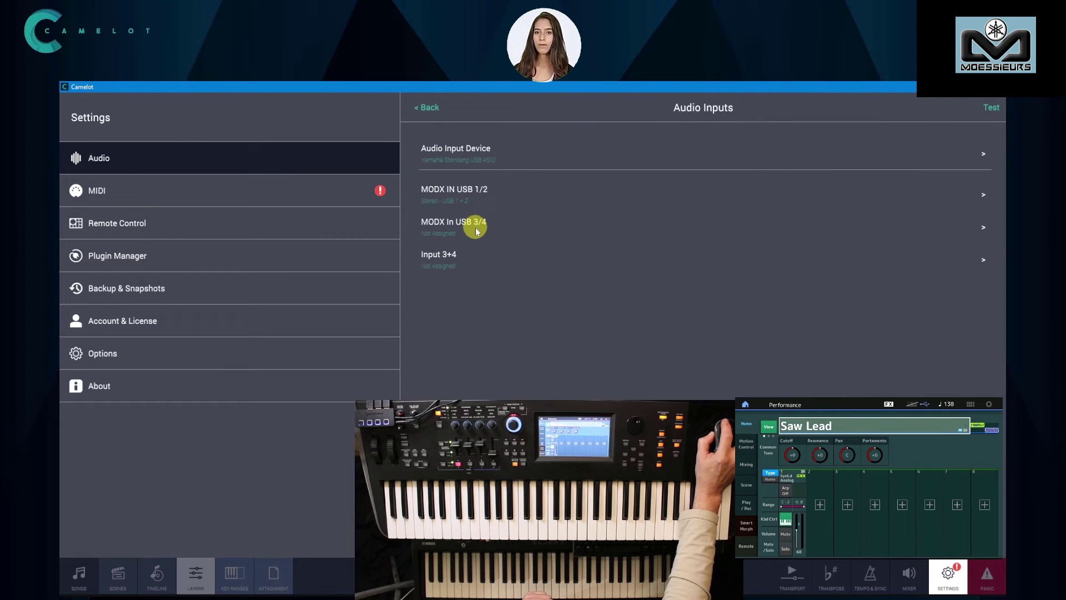
# - Assign stereo USB 3 + 4 to the MODX In USB 3/4 input
pyautogui.click(476, 229)
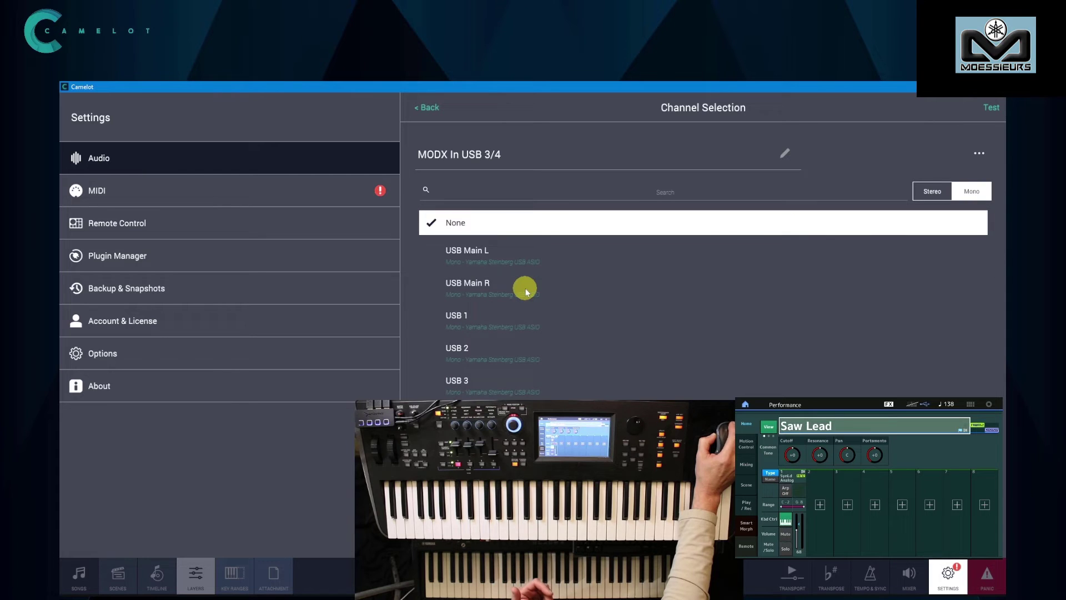
pyautogui.click(933, 189)
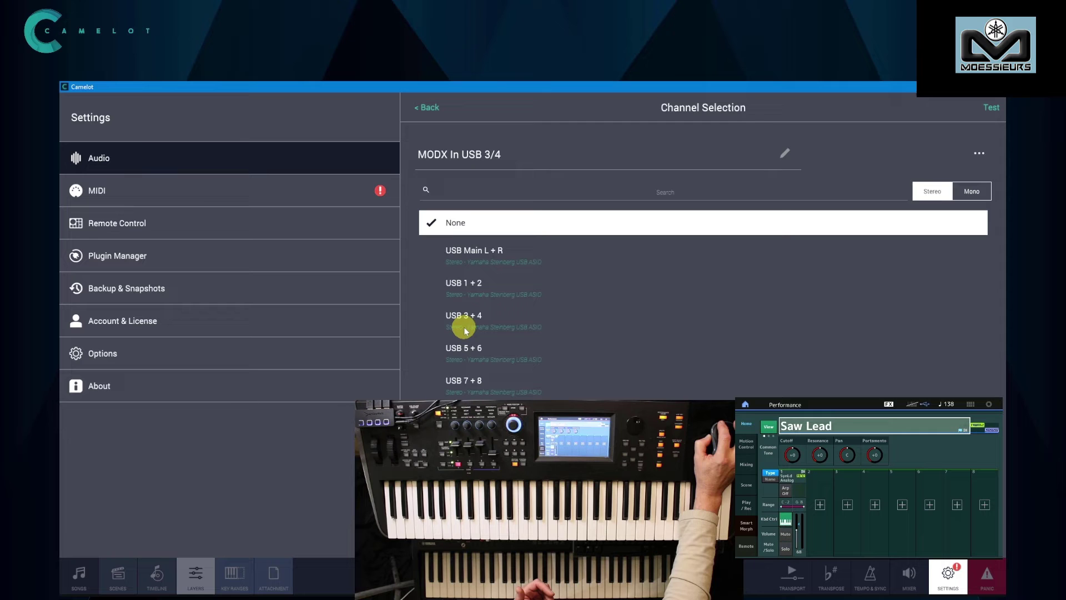
pyautogui.click(465, 330)
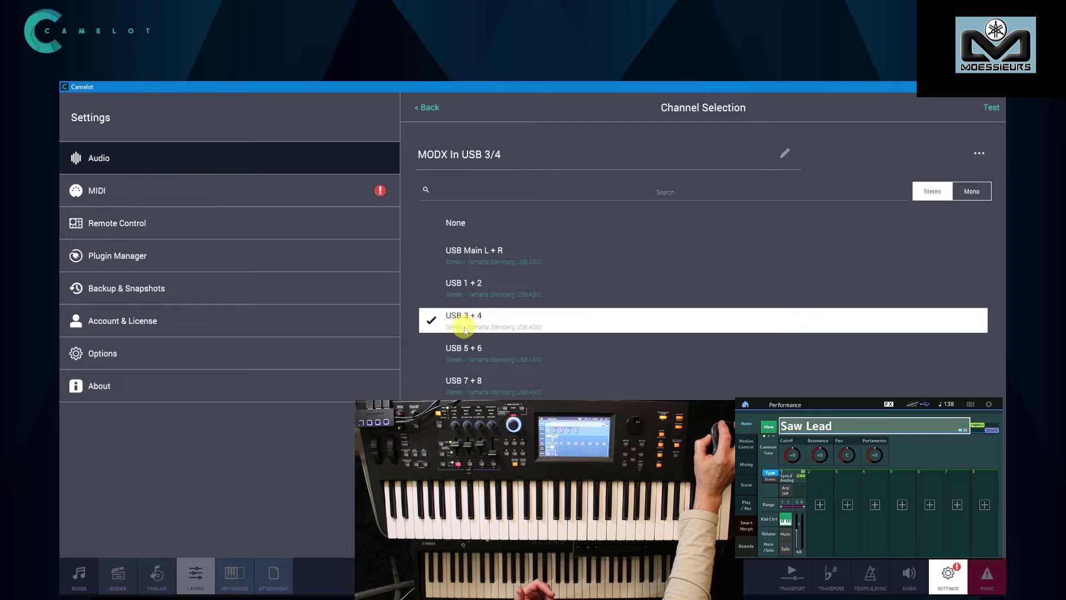
pyautogui.click(439, 117)
pyautogui.click(437, 116)
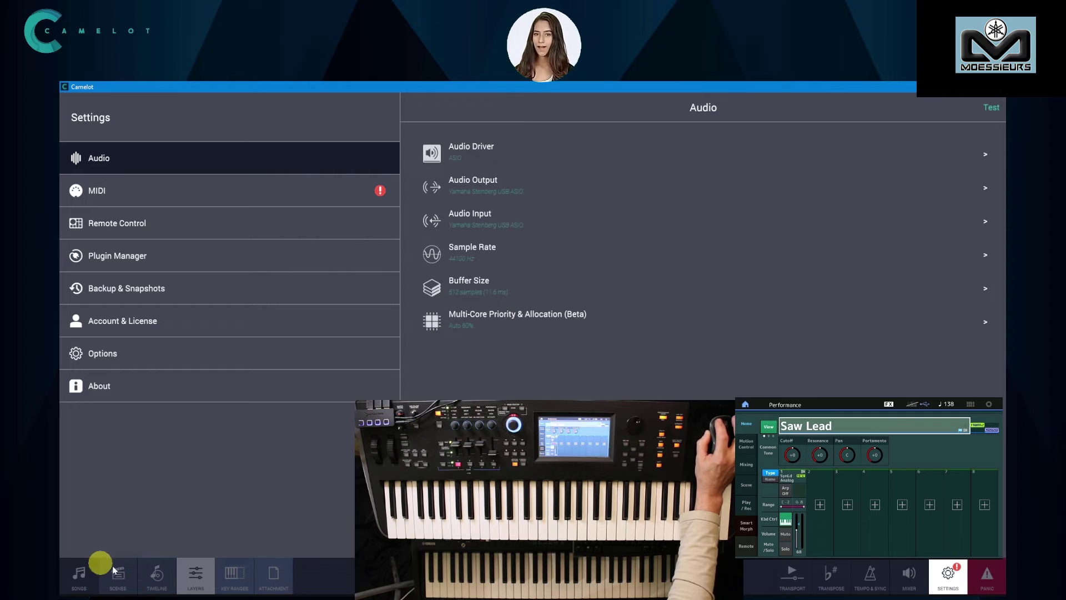
# - Back on the Layers view, raise GA Classics - LEAD's wet balance from 46 to 55
pyautogui.click(194, 580)
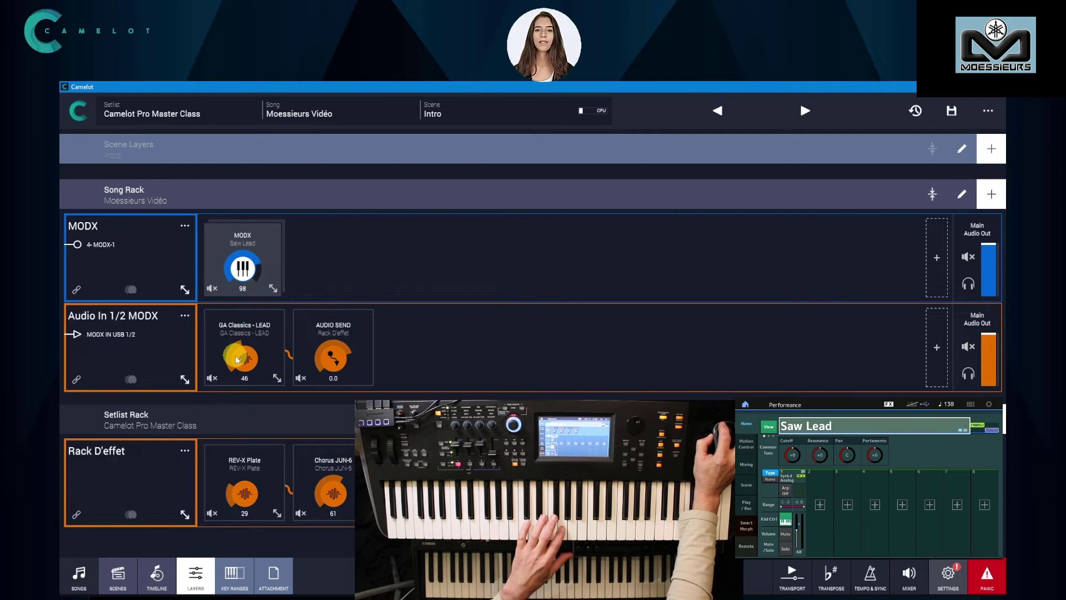
pyautogui.moveTo(237, 360)
pyautogui.mouseDown()
pyautogui.moveTo(255, 297)
pyautogui.moveTo(240, 360)
pyautogui.moveTo(245, 399)
pyautogui.moveTo(244, 352)
pyautogui.mouseUp()
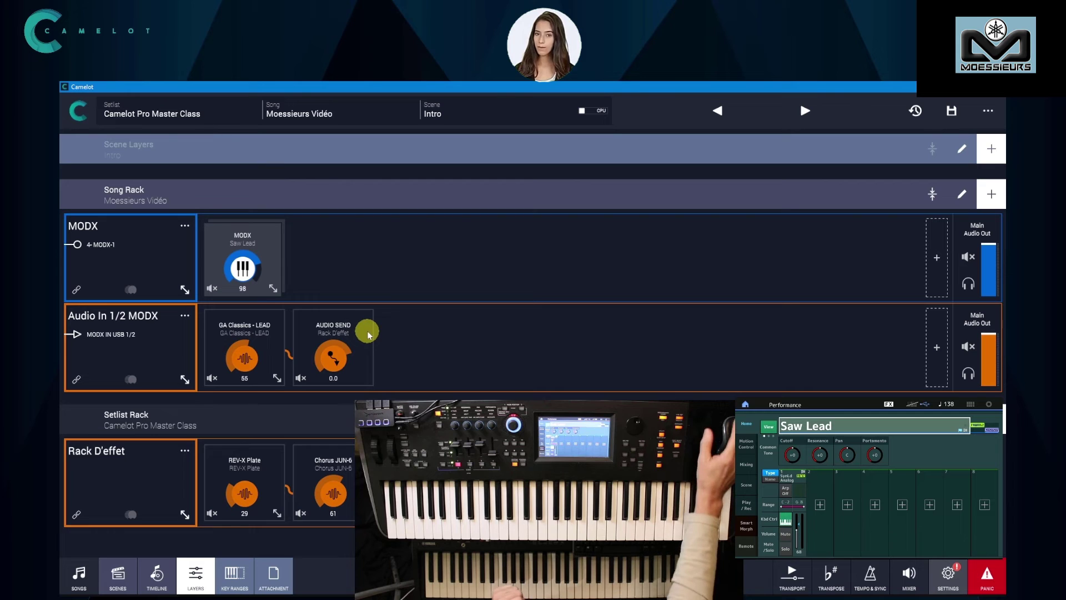
# - Raise the Audio Send volume and set the REV-X Plate reverb's wet balance to 27
pyautogui.moveTo(311, 358); pyautogui.dragTo(340, 343)
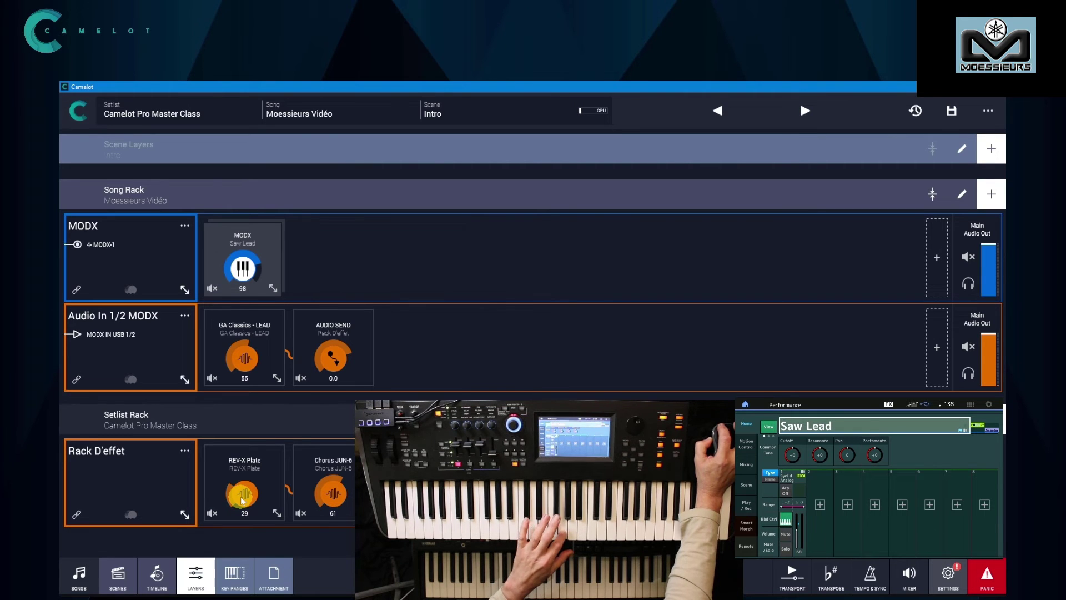
pyautogui.moveTo(243, 501); pyautogui.dragTo(270, 502)
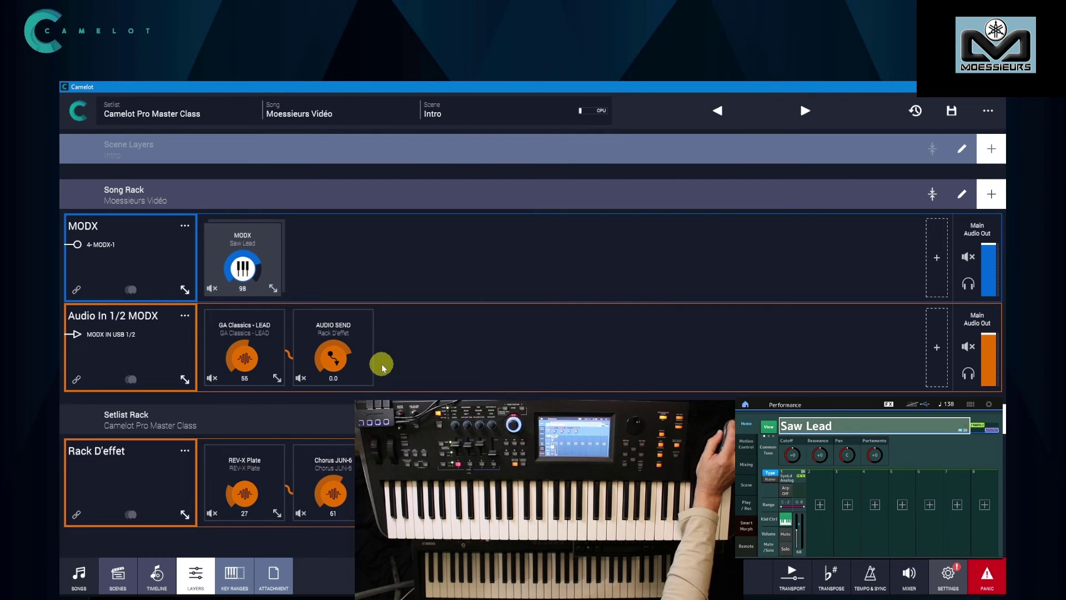